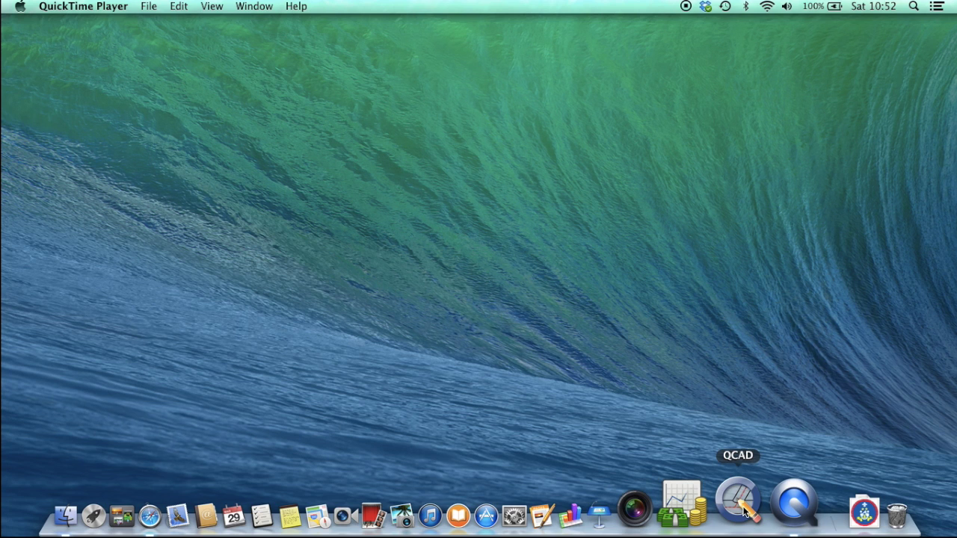
Launch QCAD from the Dock
click(740, 502)
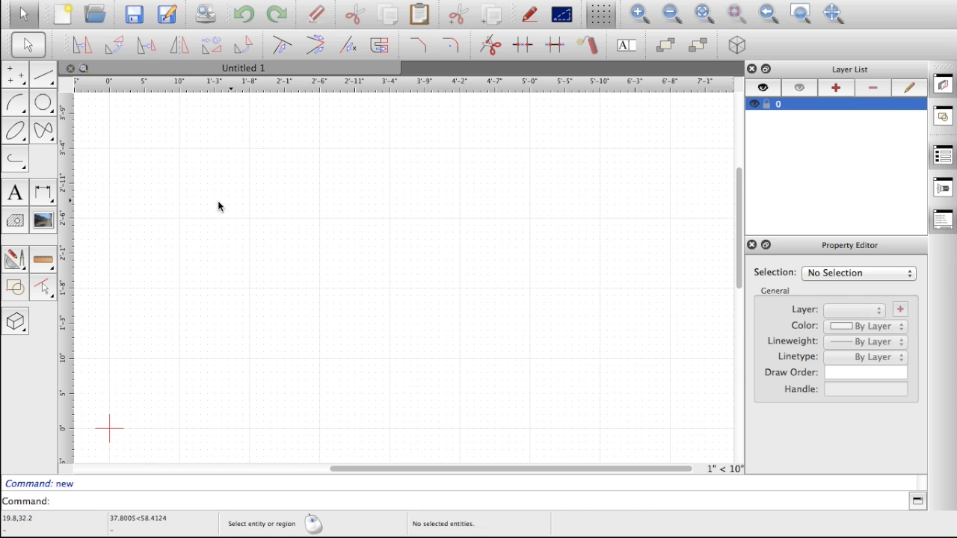
Once the empty Untitled 1 drawing has loaded, bring up the Edit menu
mouse_move(89, 5)
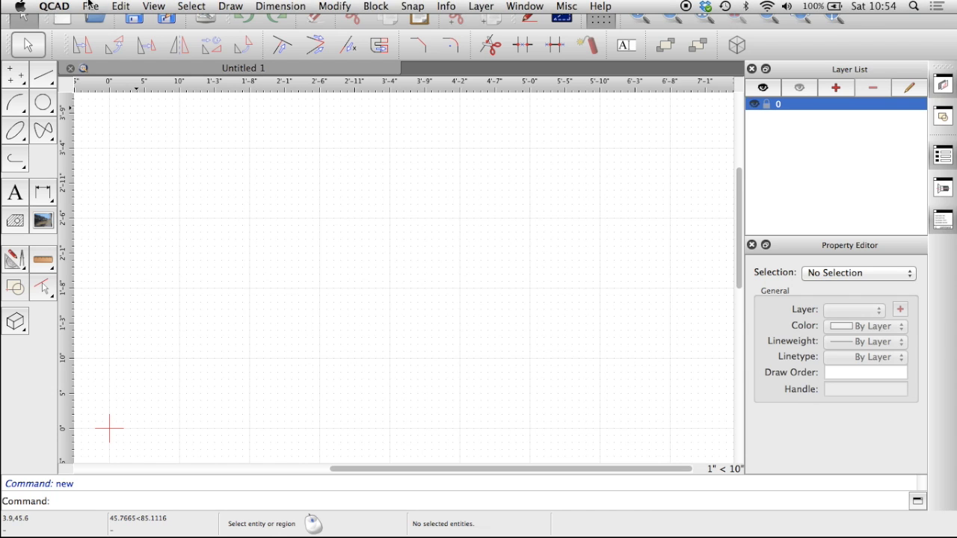
click(121, 7)
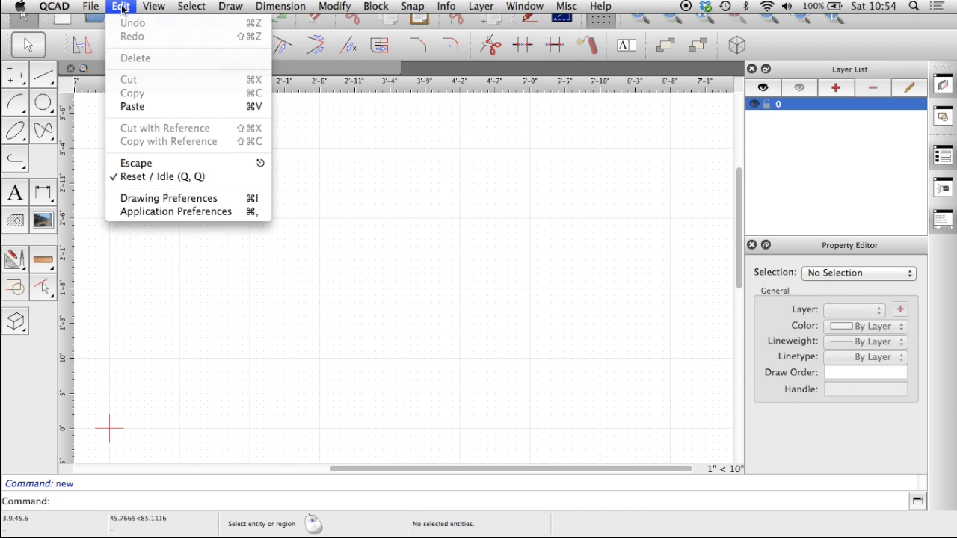
Show the Drawing Preferences' Drawing Unit page, with drawing and paper units set to Inch
click(149, 200)
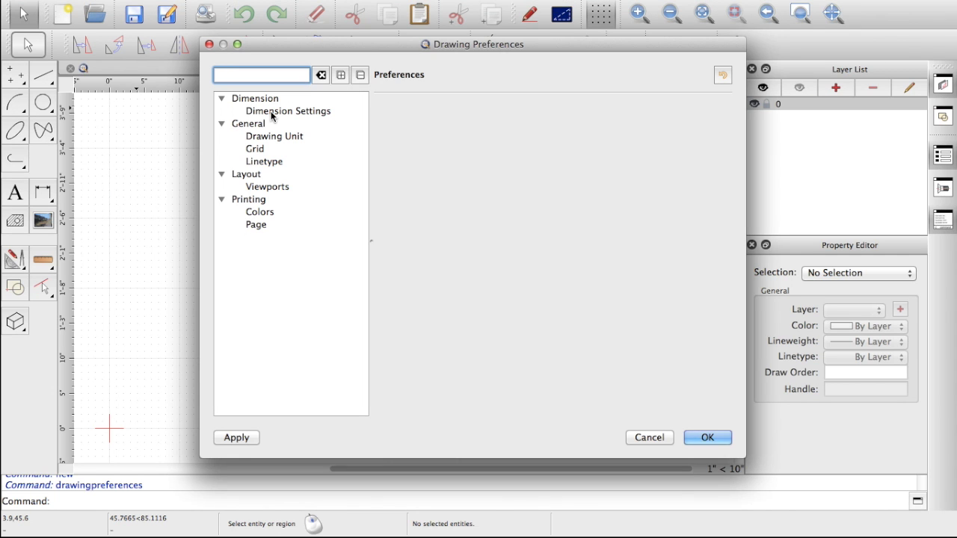
click(272, 114)
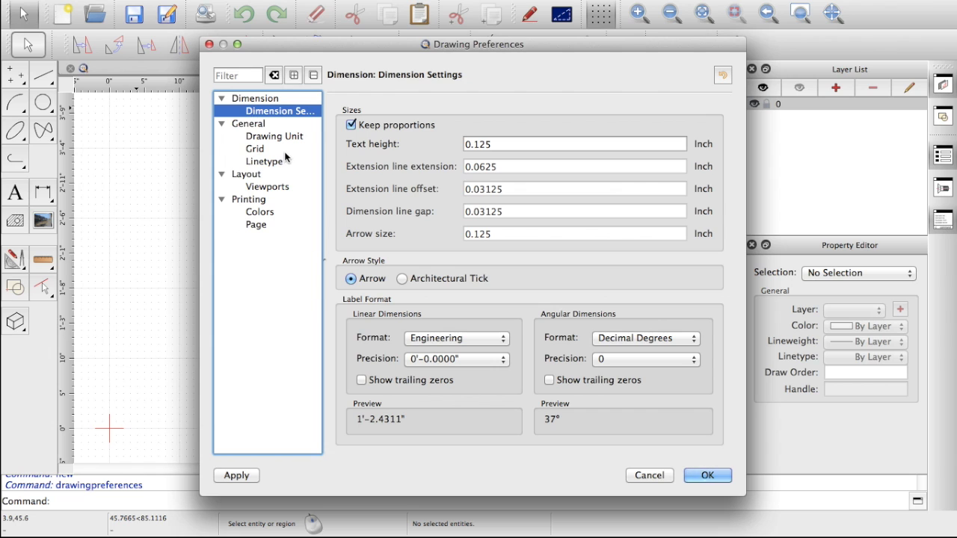
click(266, 138)
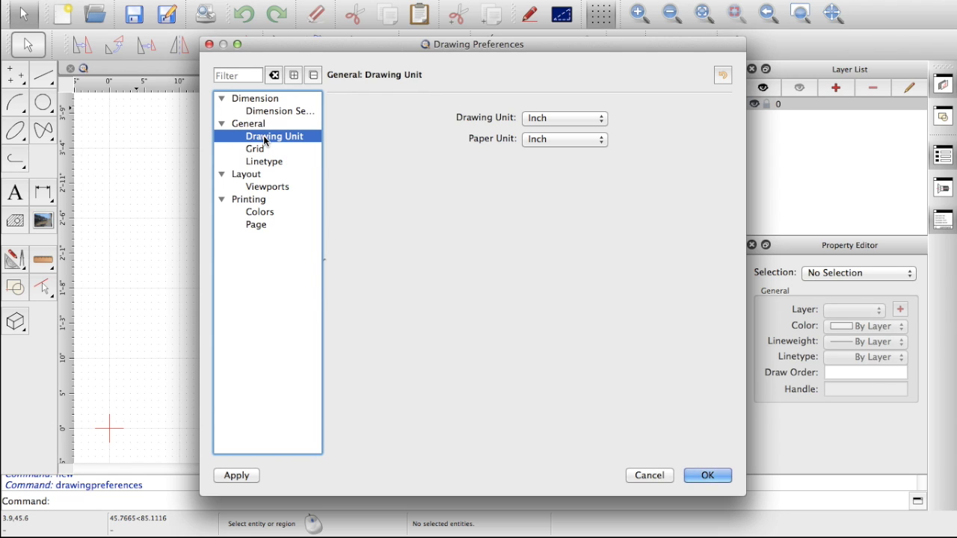
Keep Inch as the drawing unit, review the Grid and Page settings, and apply the preferences
click(573, 124)
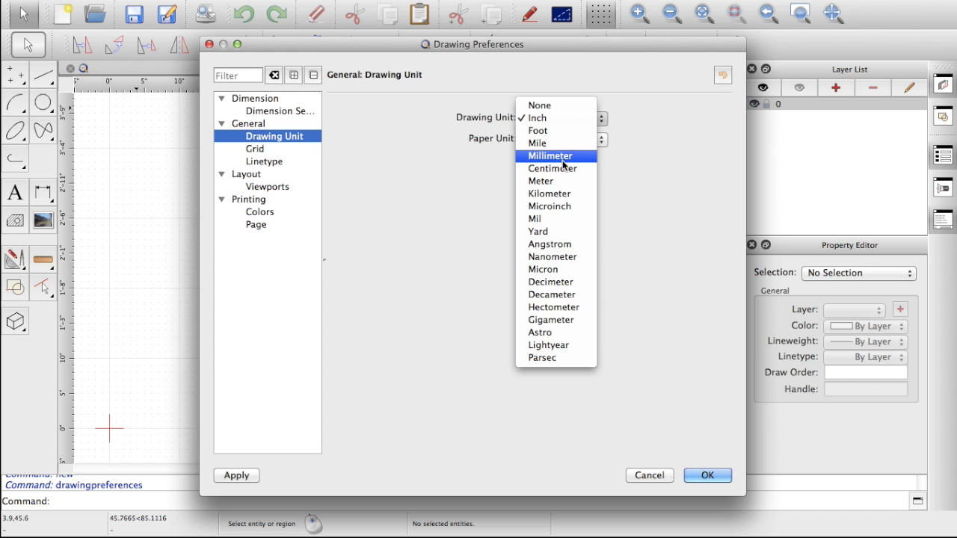
click(396, 170)
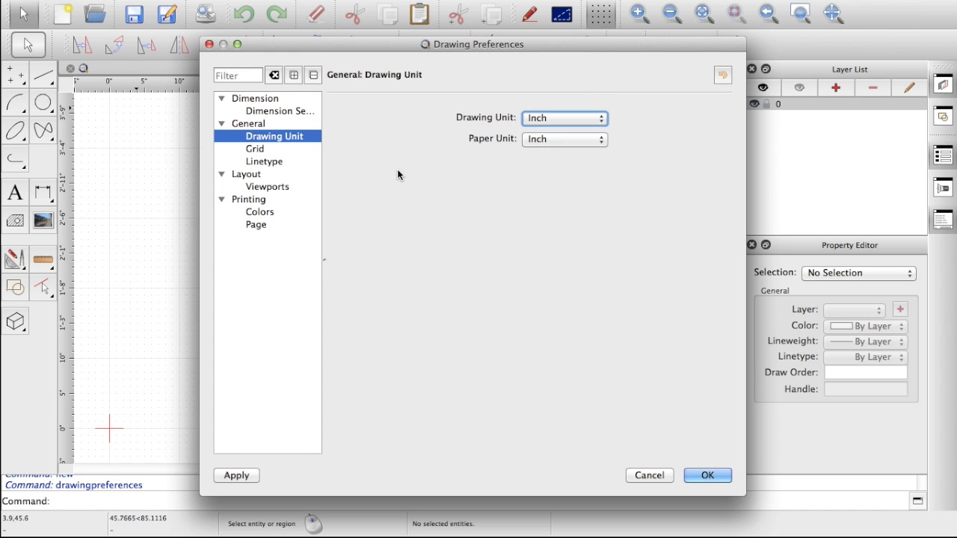
click(263, 150)
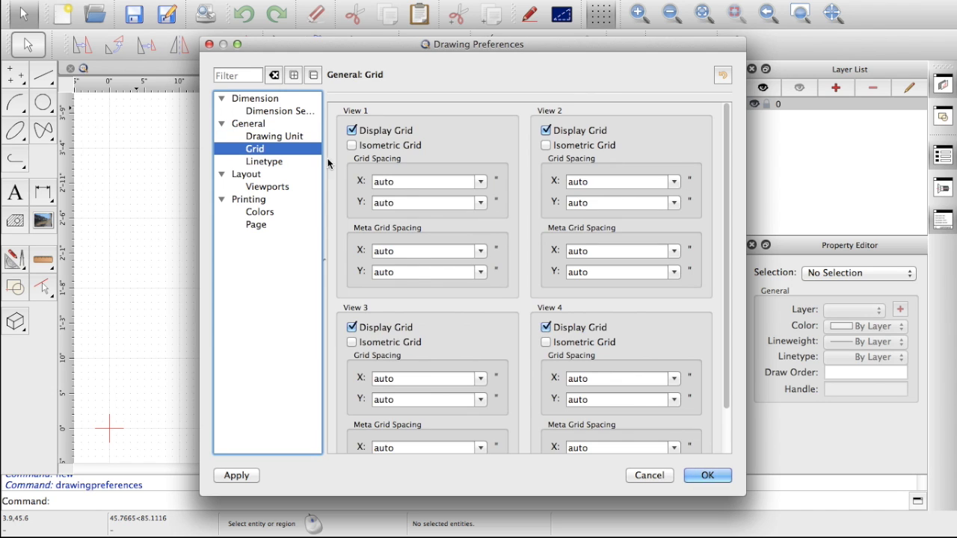
click(257, 225)
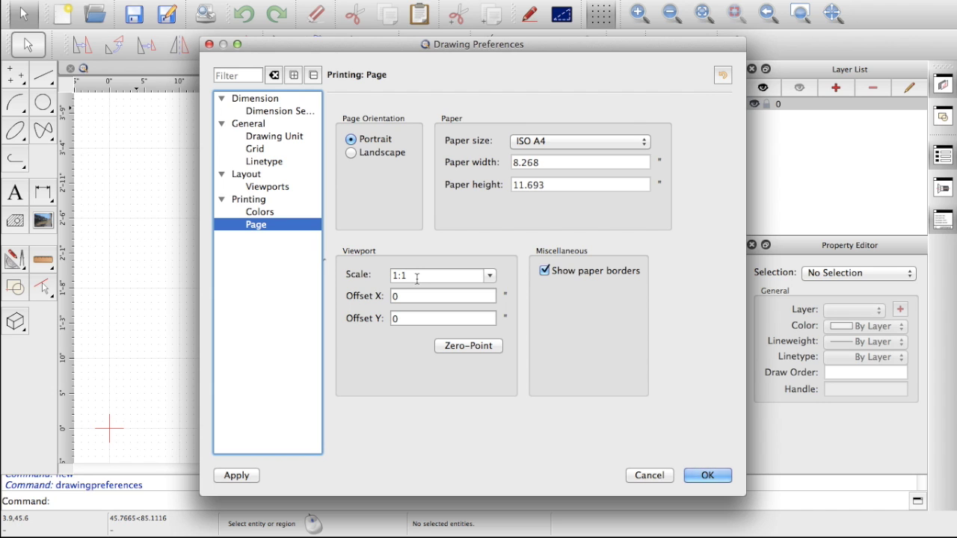
click(707, 476)
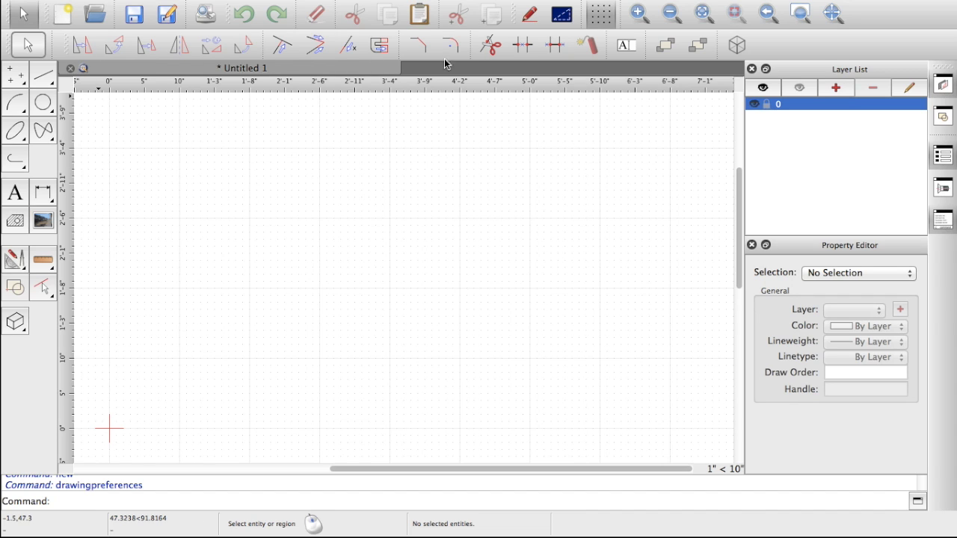
Review the enabled toolbars under View > Toolbars without changing anything
mouse_move(149, 2)
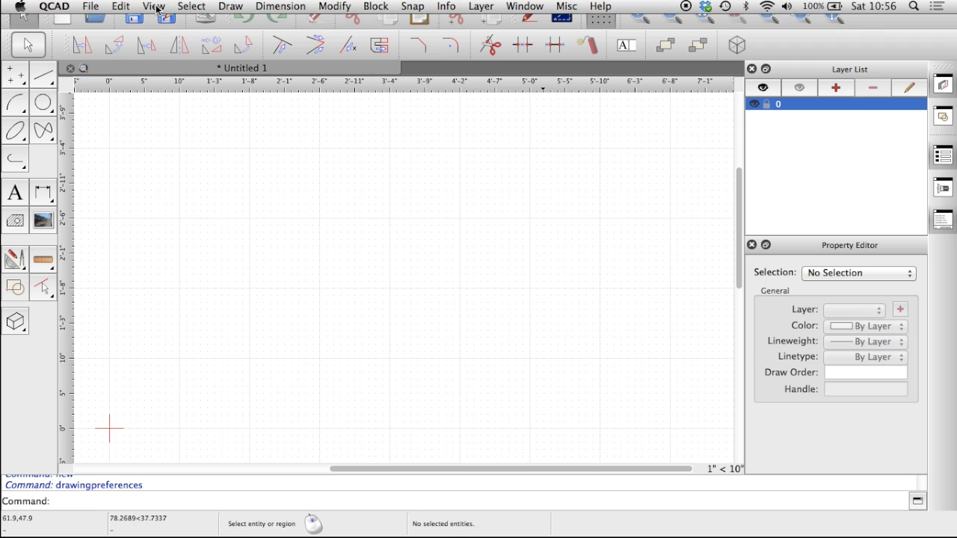
click(154, 6)
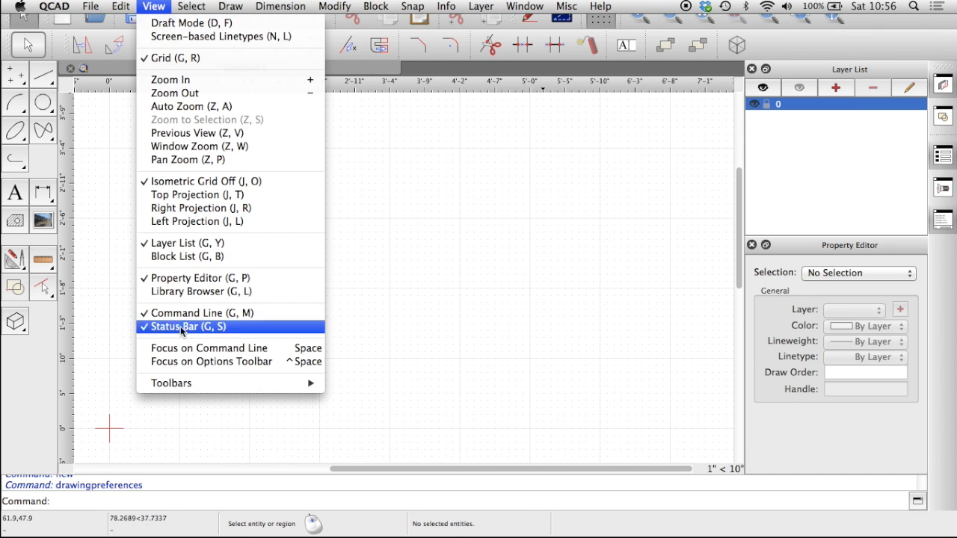
mouse_move(199, 384)
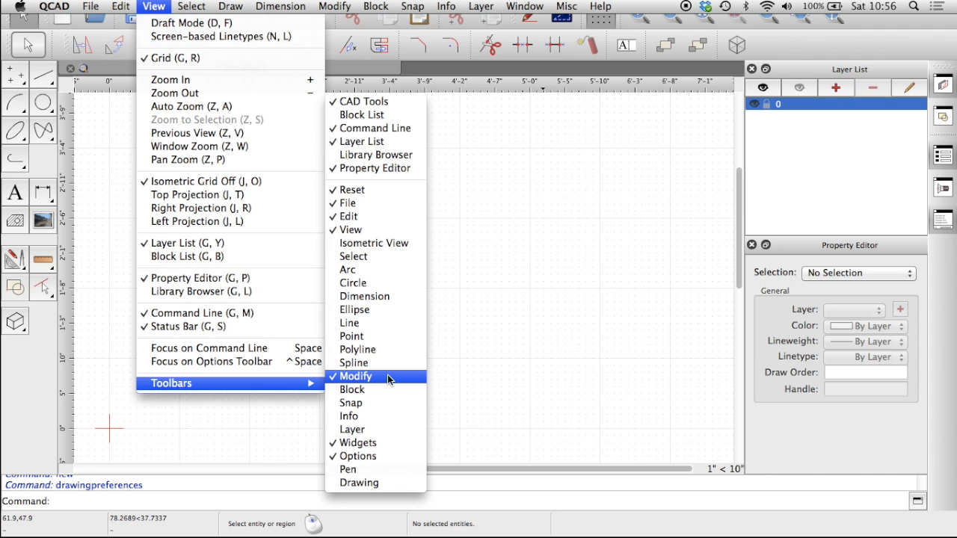
click(103, 256)
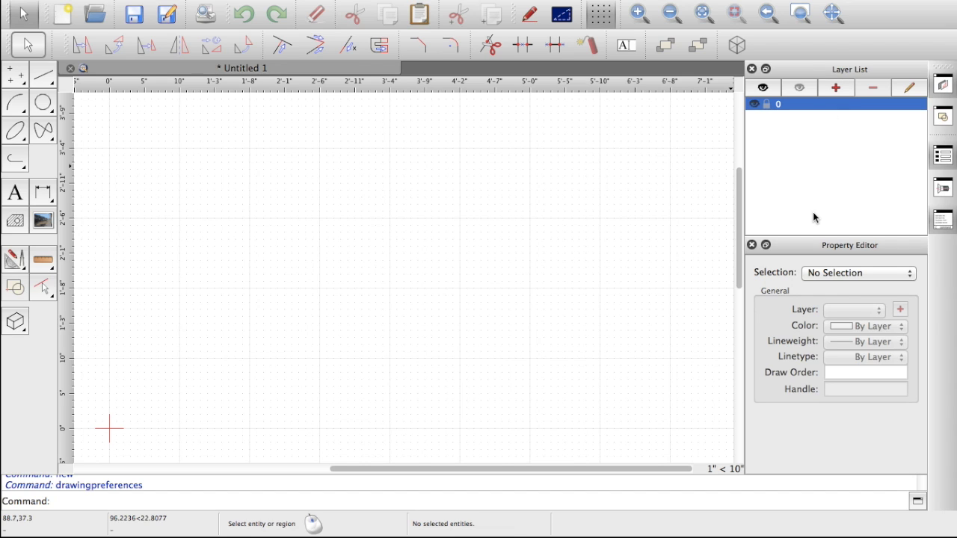
Hide the Layer List panel, then restore it with the G, Y shortcut
click(943, 87)
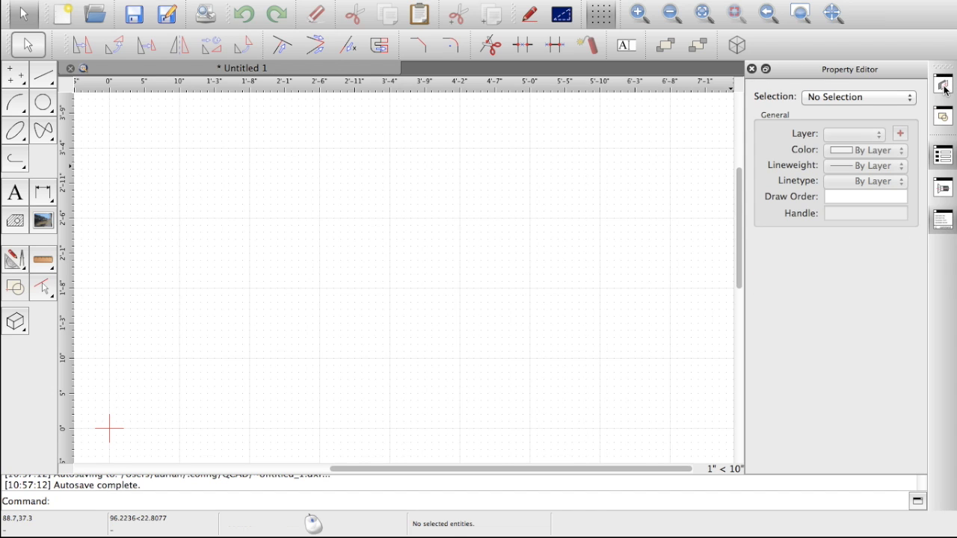
key(g)
key(y)
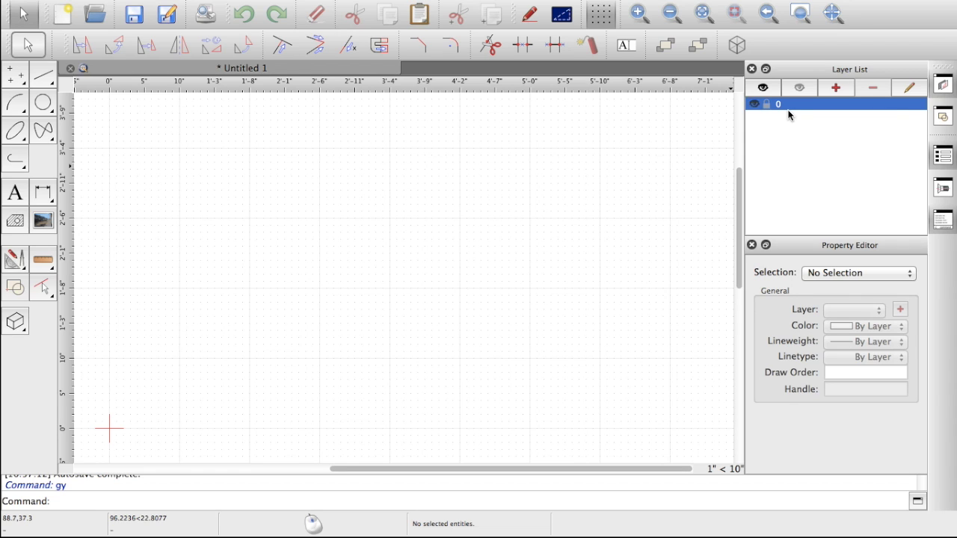
click(836, 88)
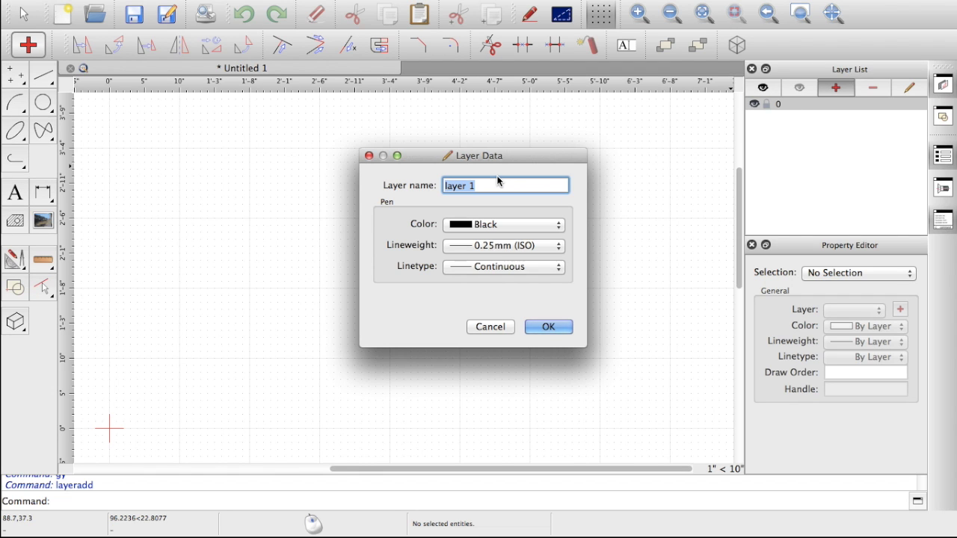
Create layer '1. Outline' with a 0.13mm (ISO) lineweight
text(1. )
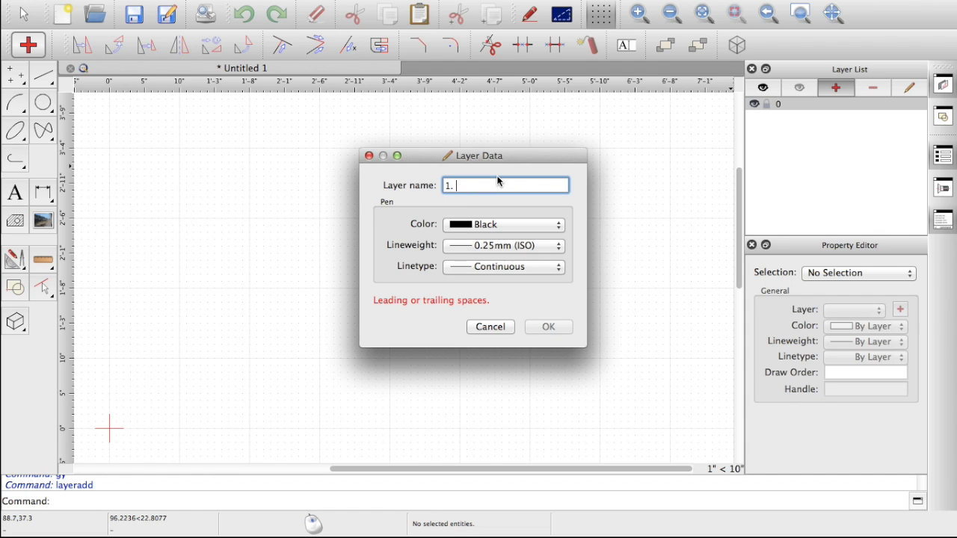
text(1)
key(BackSpace)
text(Outlin)
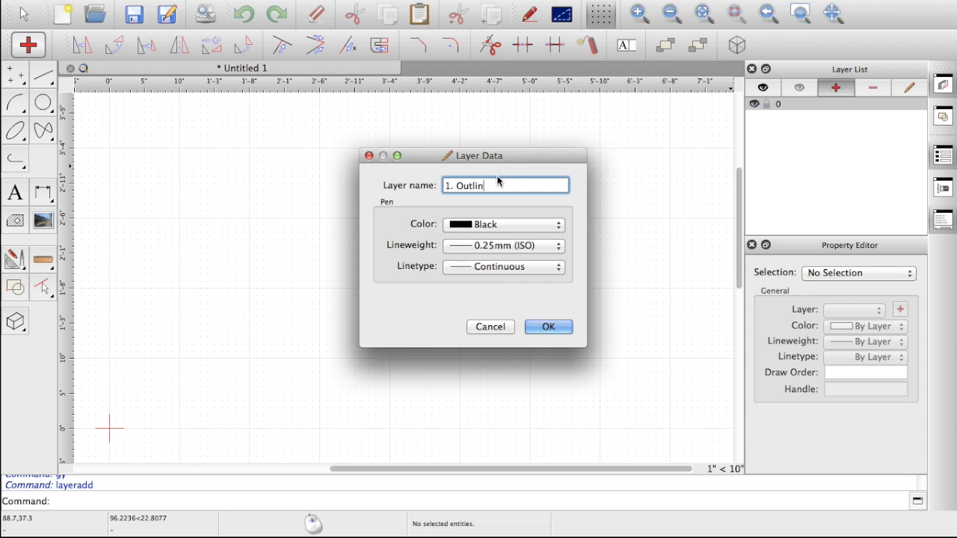
text(e)
click(489, 253)
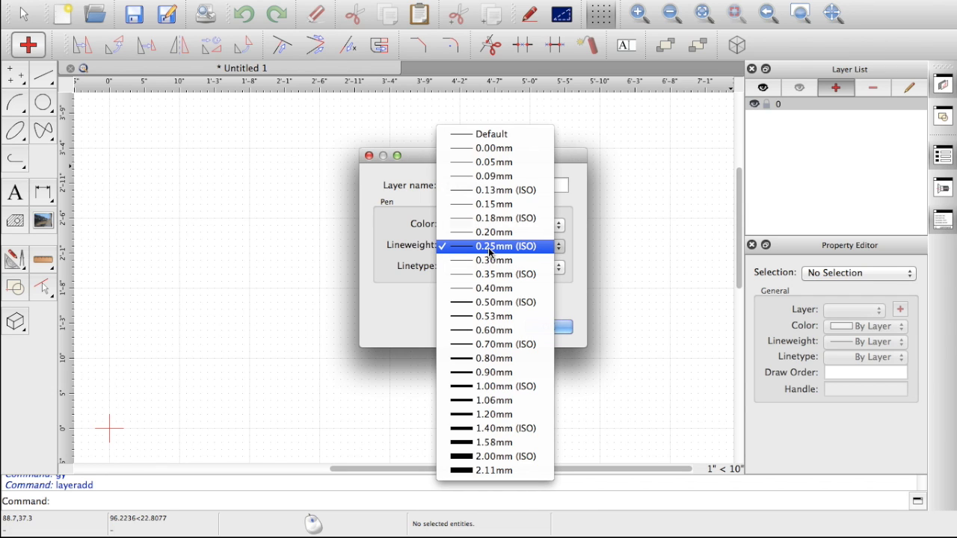
click(493, 190)
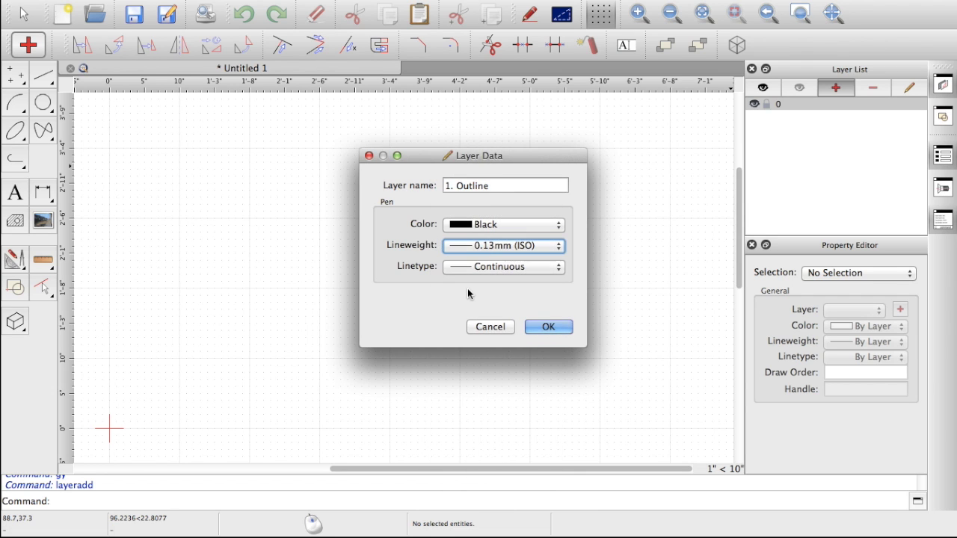
click(548, 328)
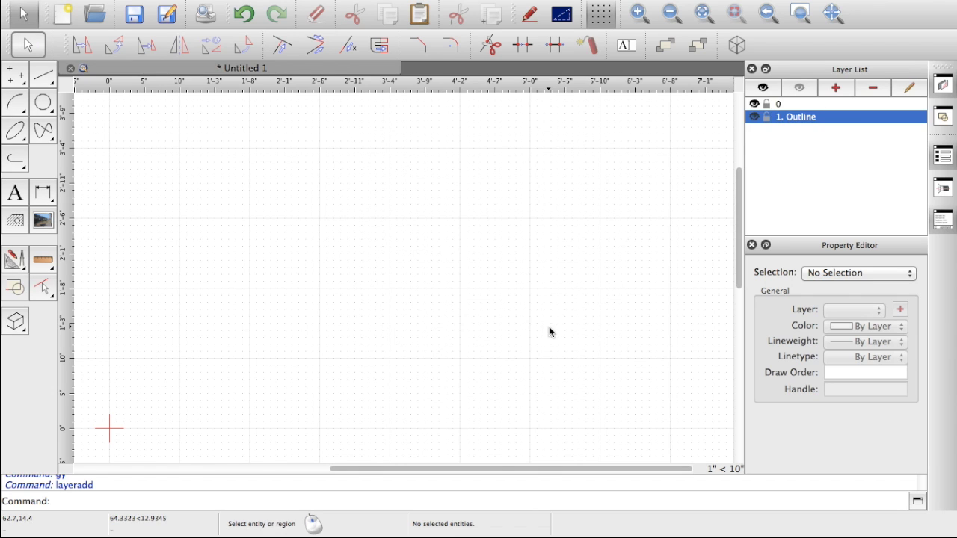
click(835, 88)
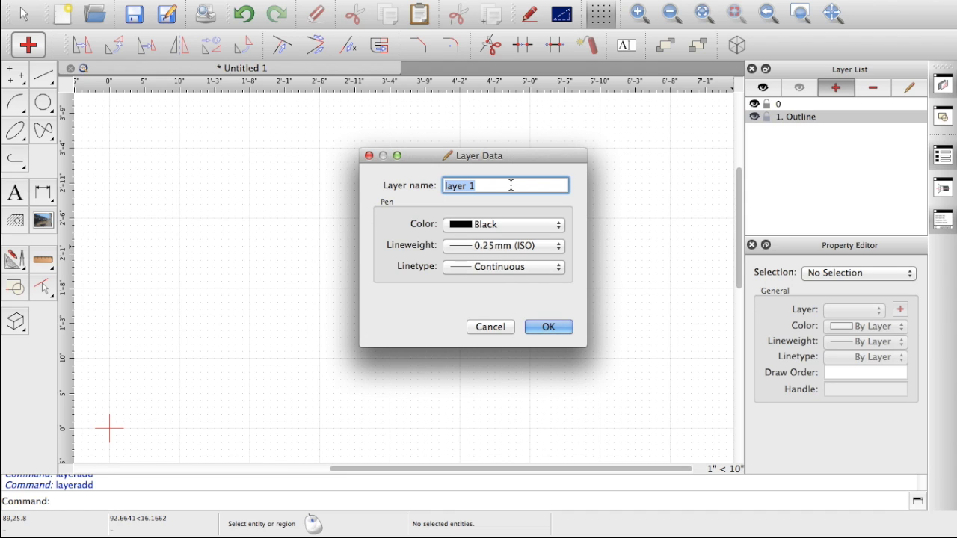
Create layer '2. Metal Fill' in Black with a 0.13mm (ISO) lineweight
text(2. Metal )
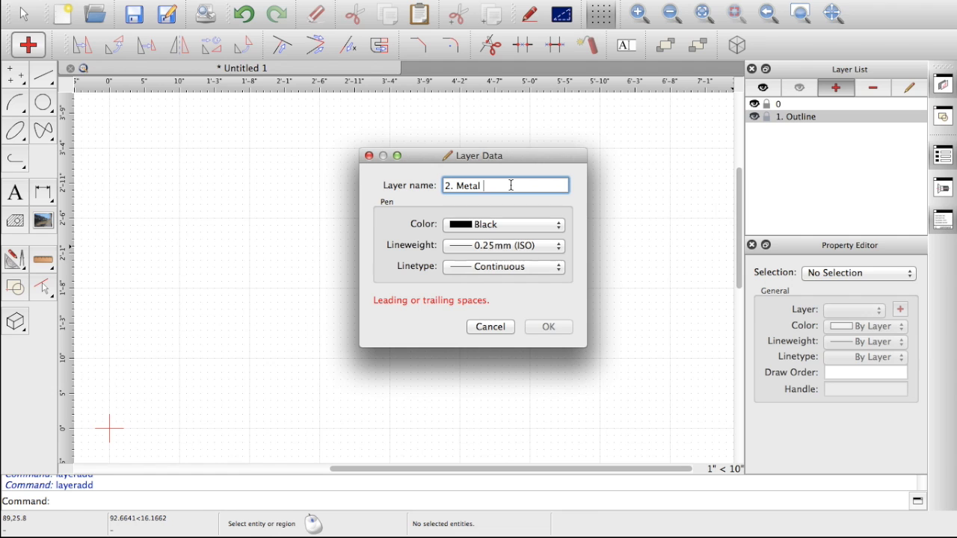
text(Fill)
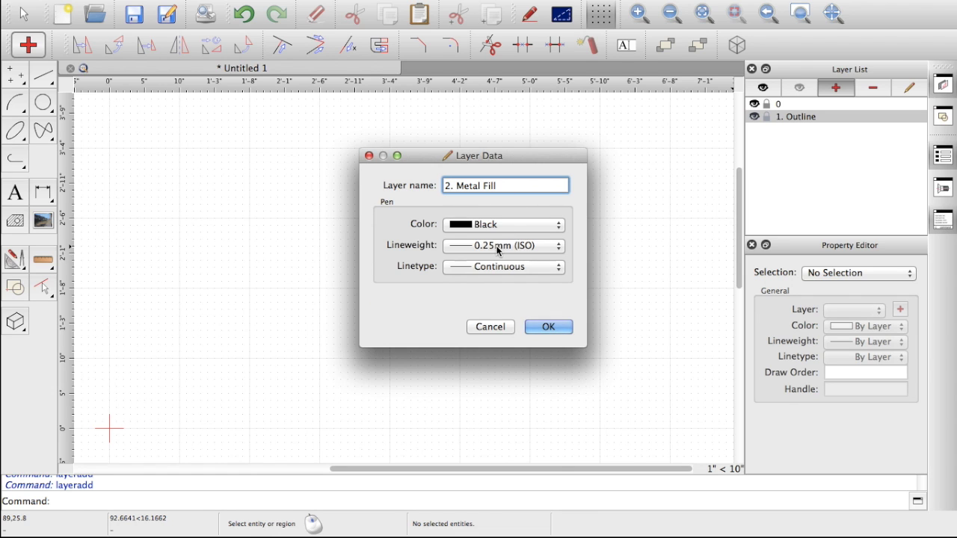
click(500, 251)
click(485, 188)
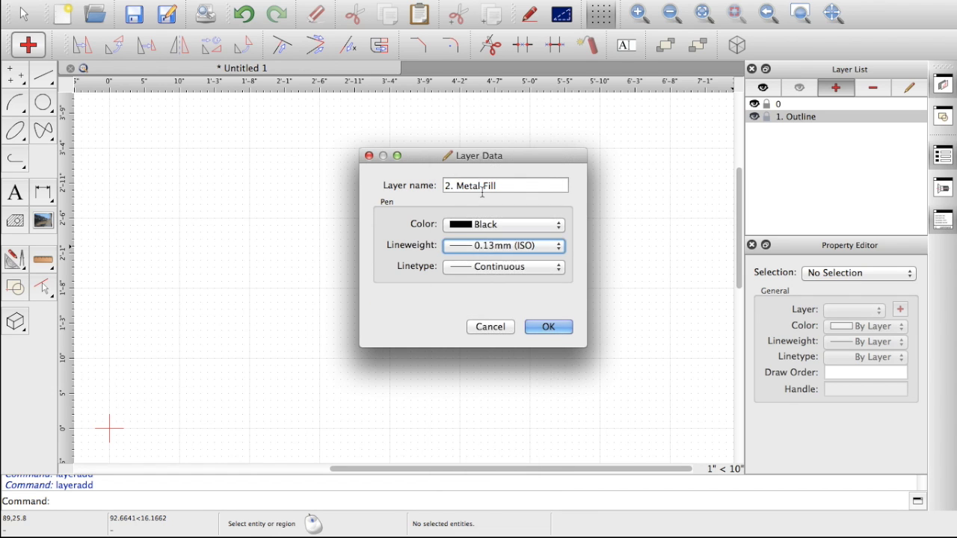
click(553, 327)
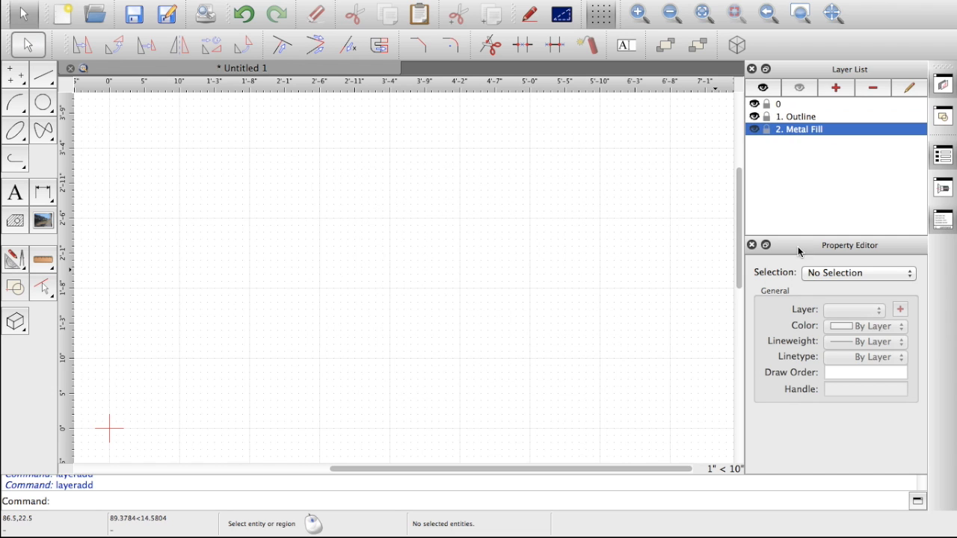
click(837, 88)
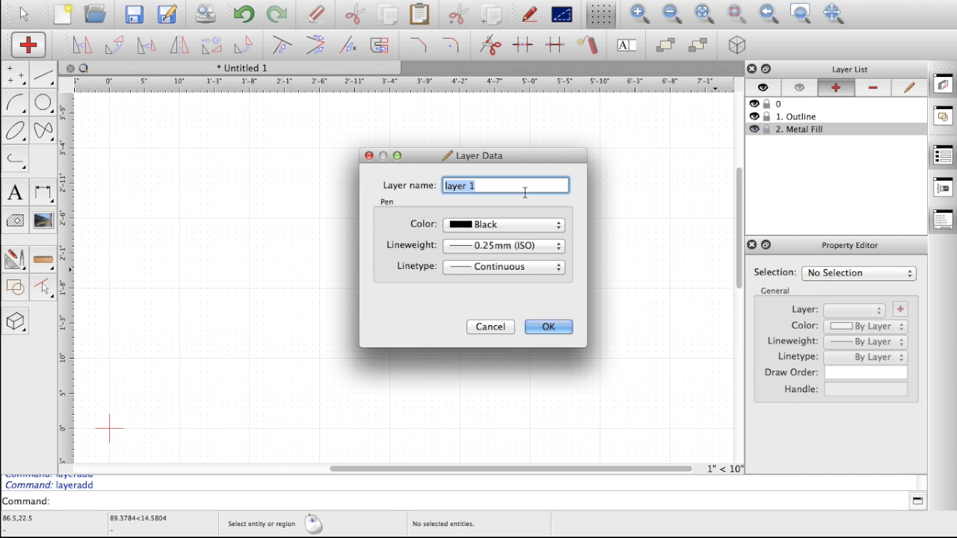
Create layer '3. Half Etch outline' in Red with a 0.13mm (ISO) lineweight
text(3.)
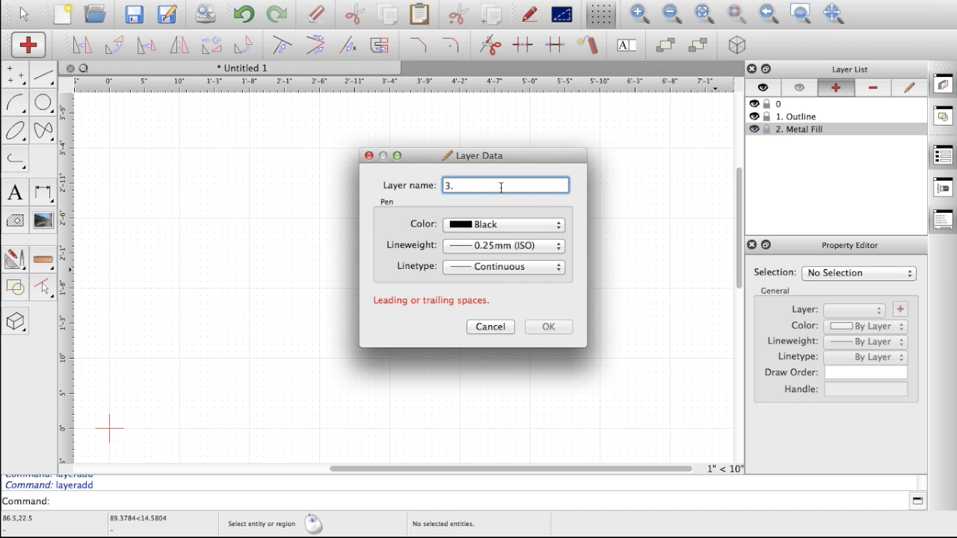
text( Half Etch ou)
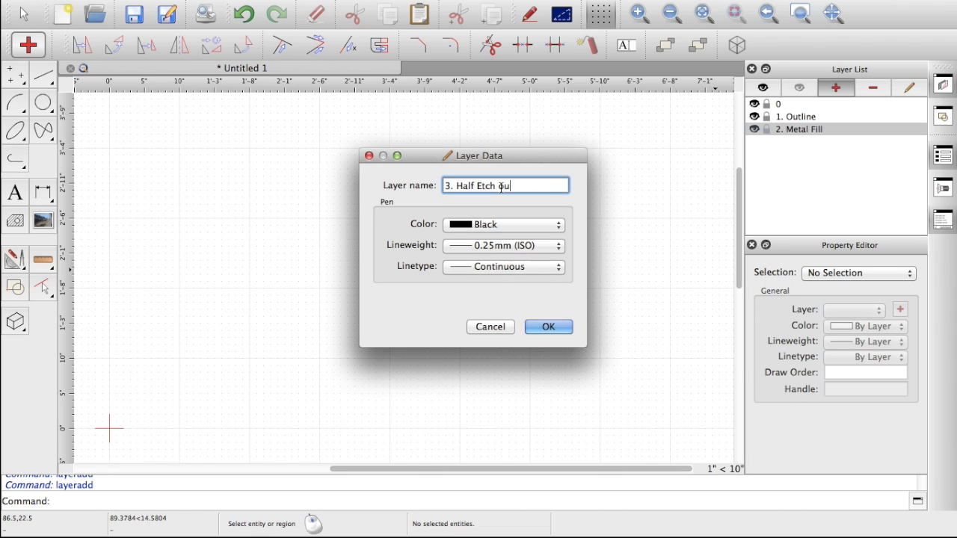
text(tline)
click(491, 227)
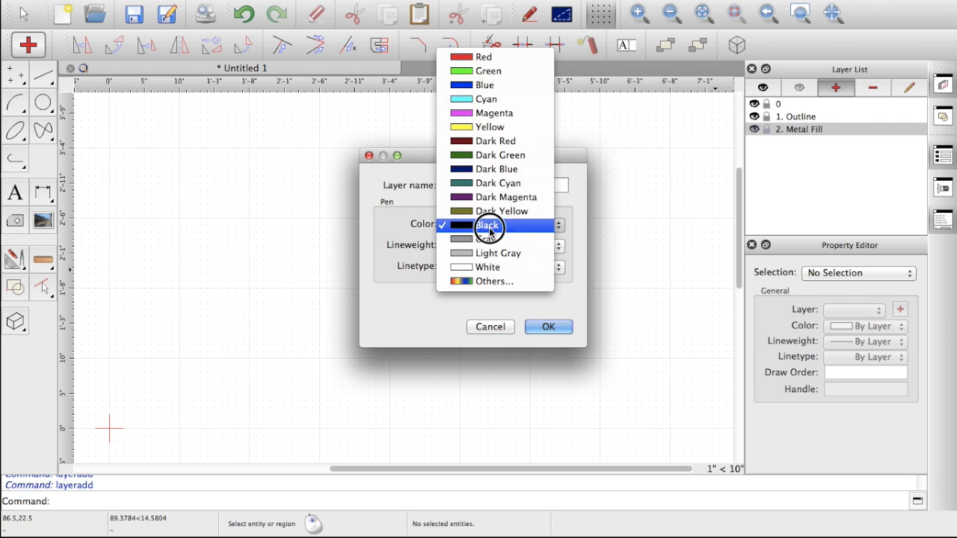
click(479, 58)
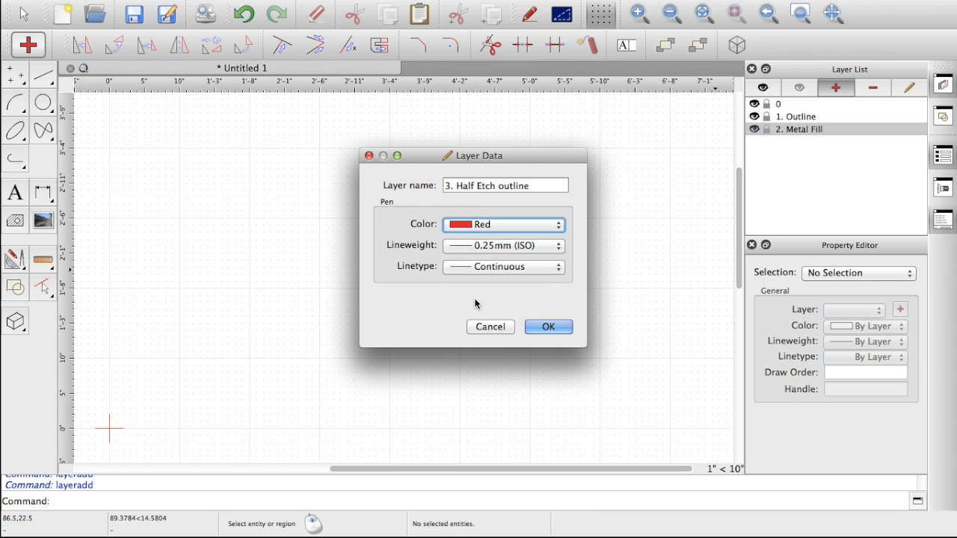
click(492, 250)
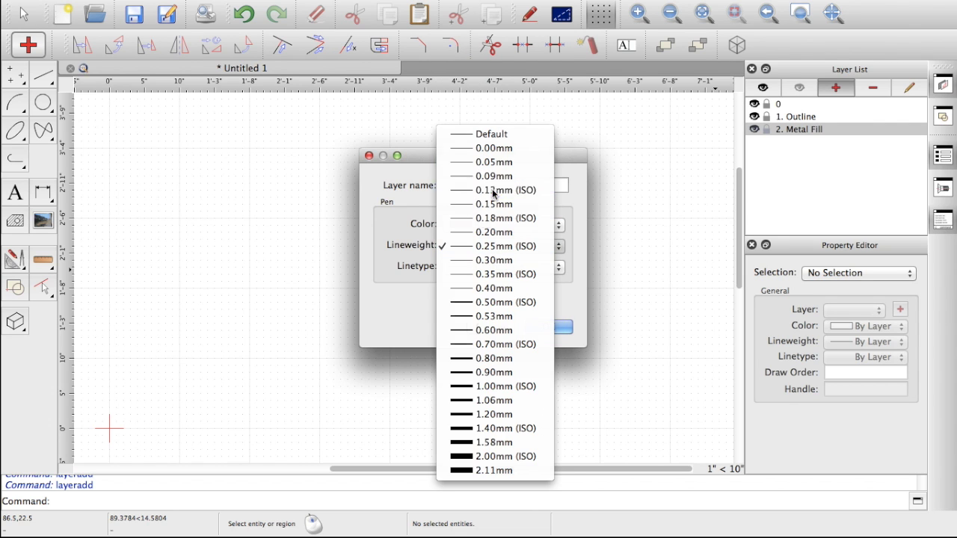
click(494, 192)
click(548, 327)
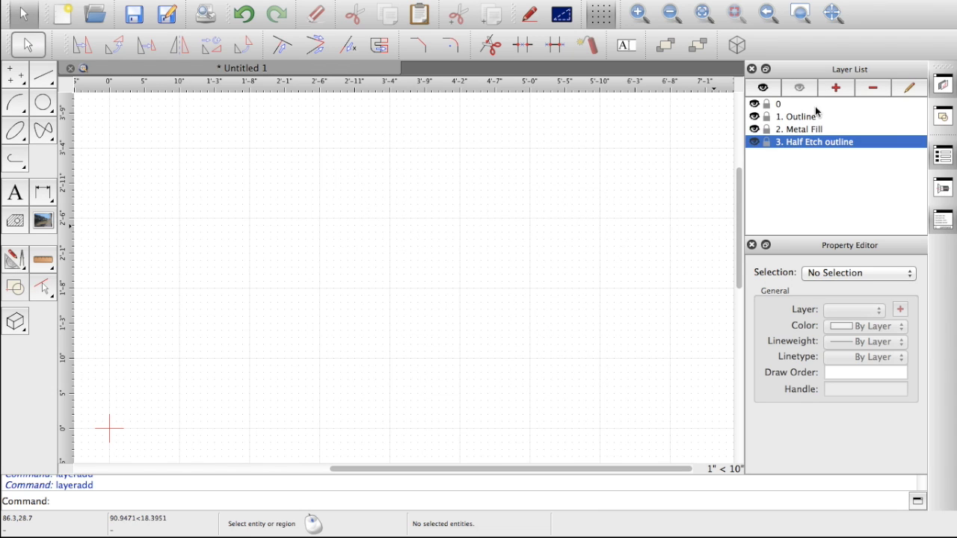
Create red layer '4. Half Etch Fill' with 0.13mm (ISO) lineweight, then make layer 0 current
click(834, 89)
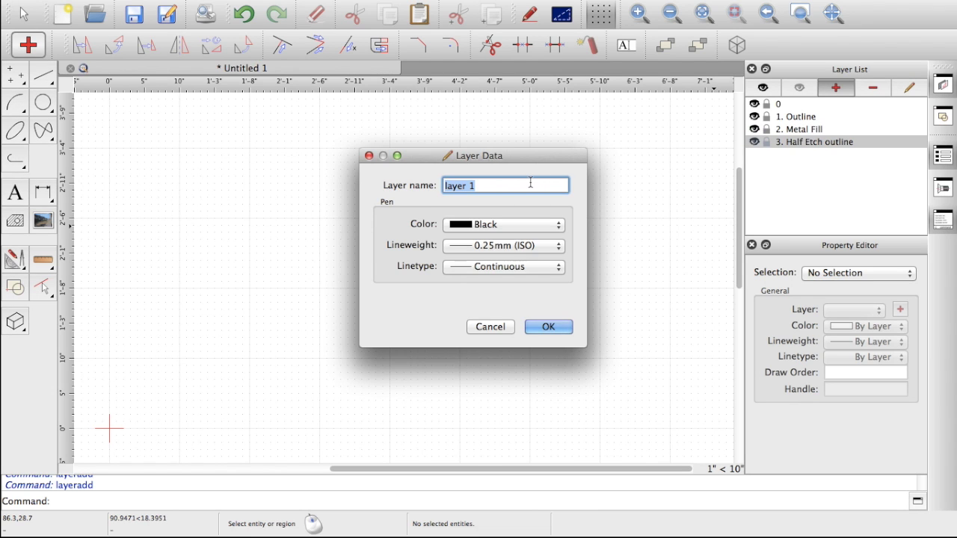
text(4.)
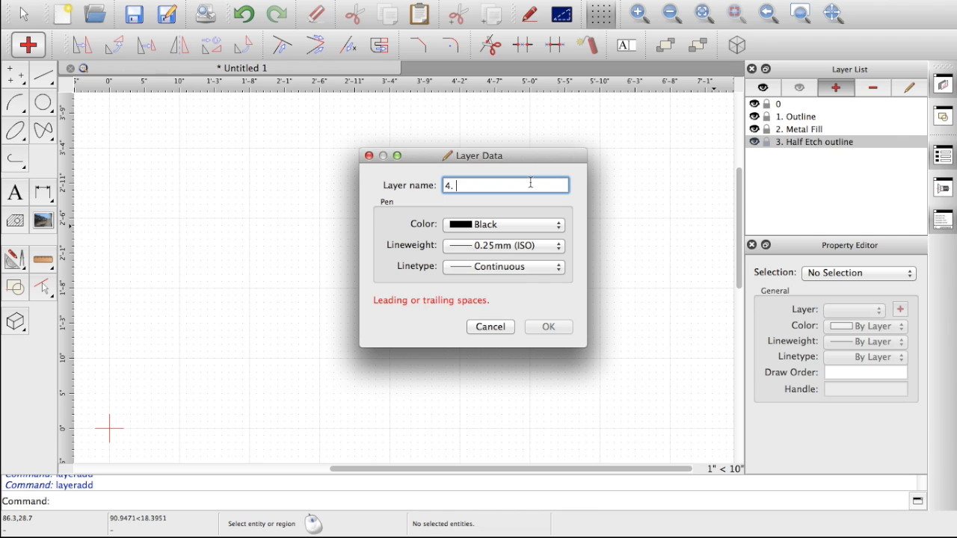
text( Hal)
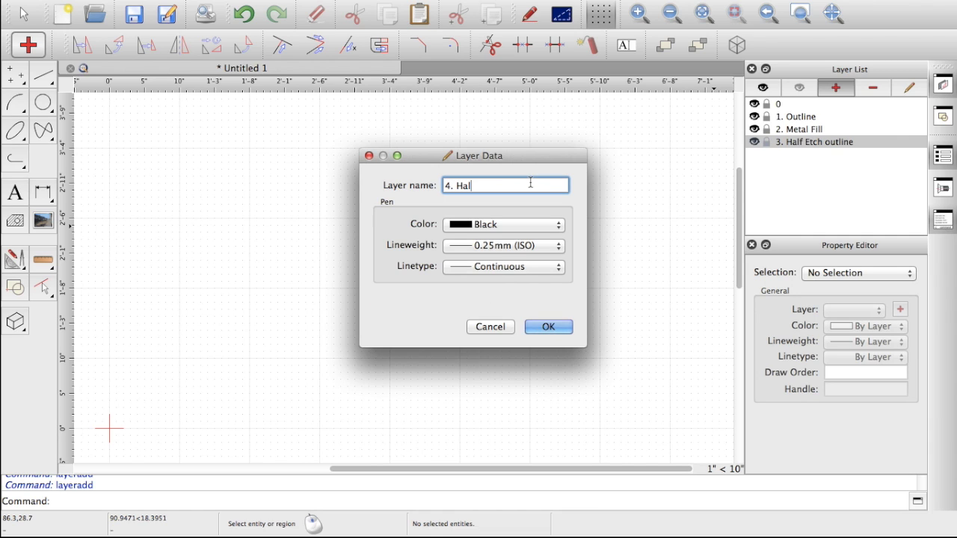
text(f Etch)
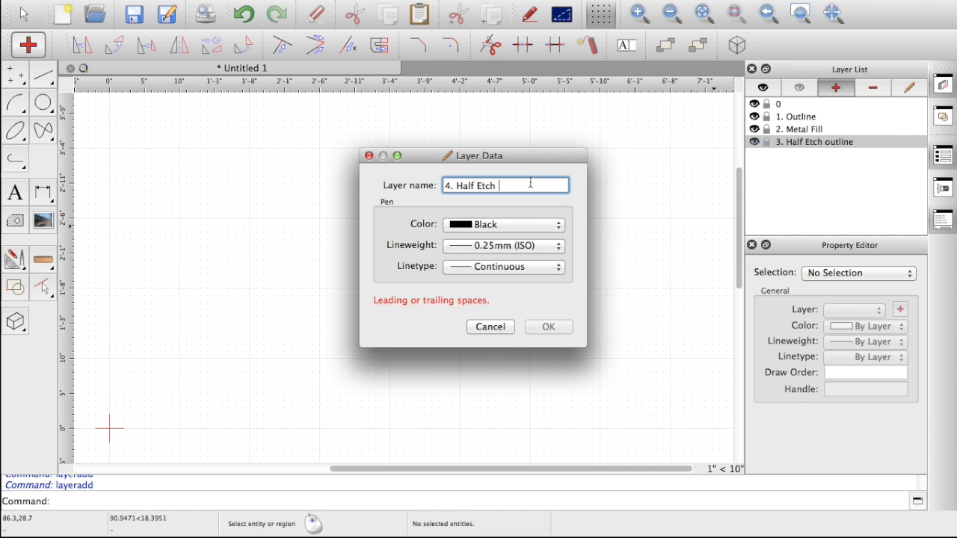
text(Fill)
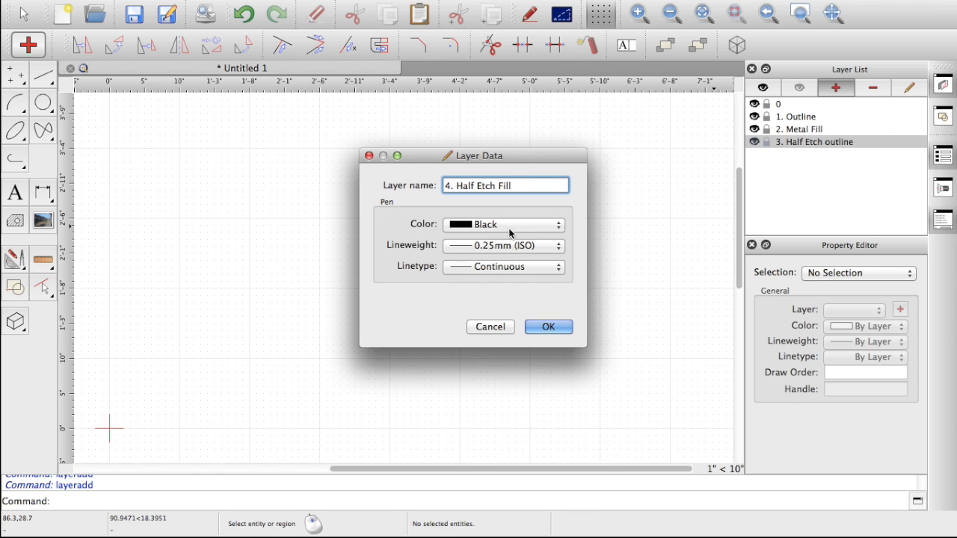
click(511, 225)
click(479, 59)
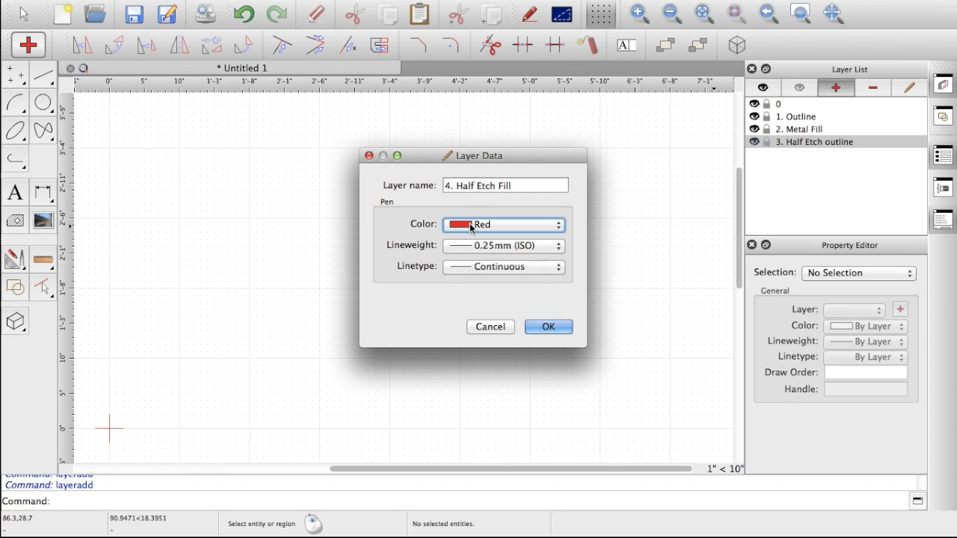
click(502, 246)
click(489, 192)
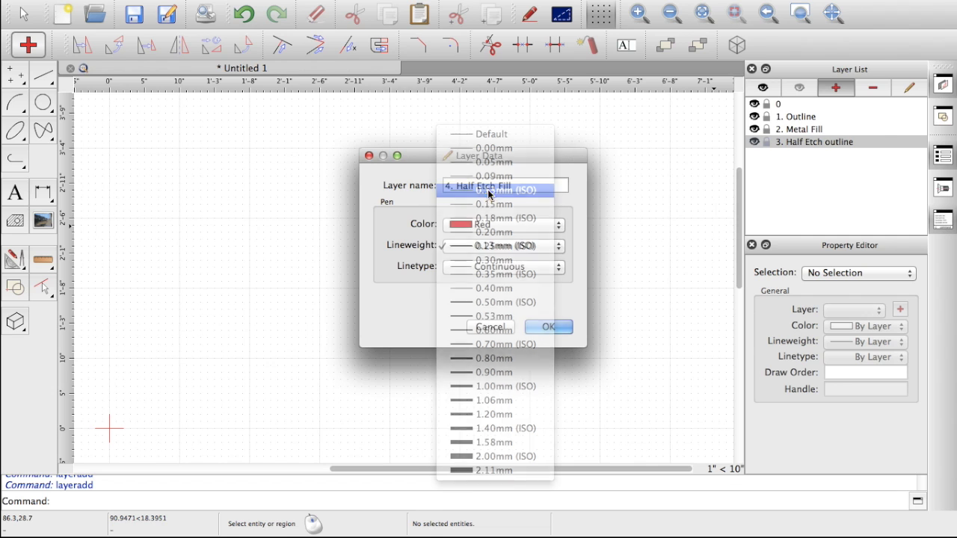
click(547, 327)
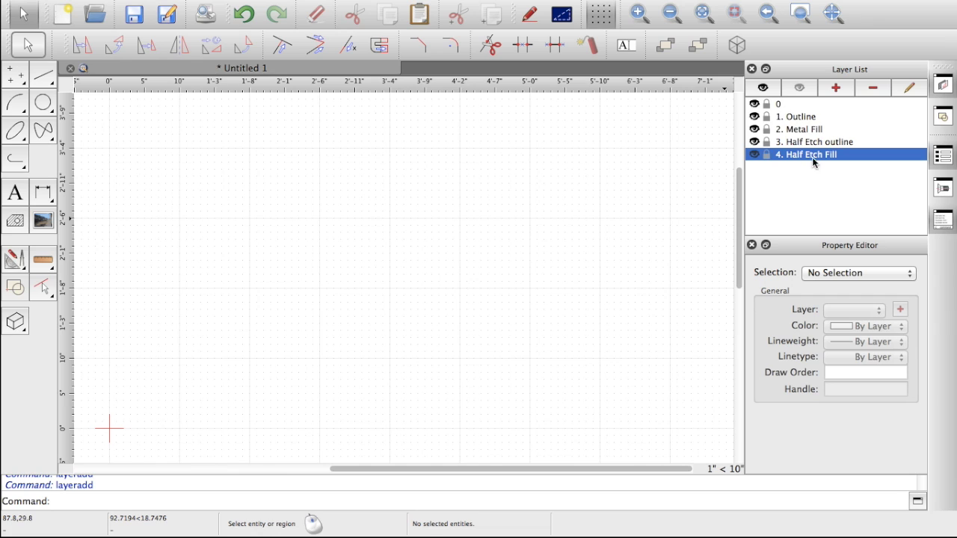
click(781, 104)
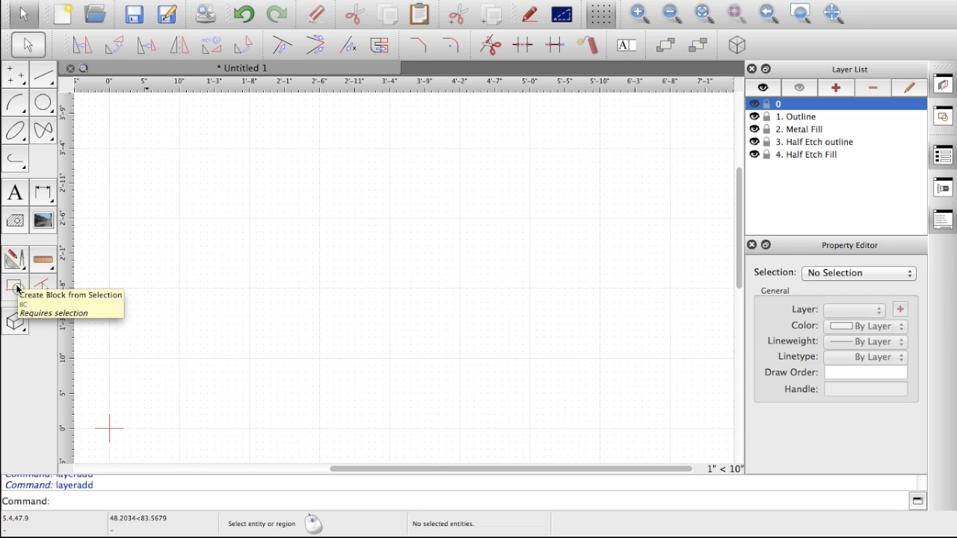
Place the cursor in the command line input field below the drawing area
click(68, 500)
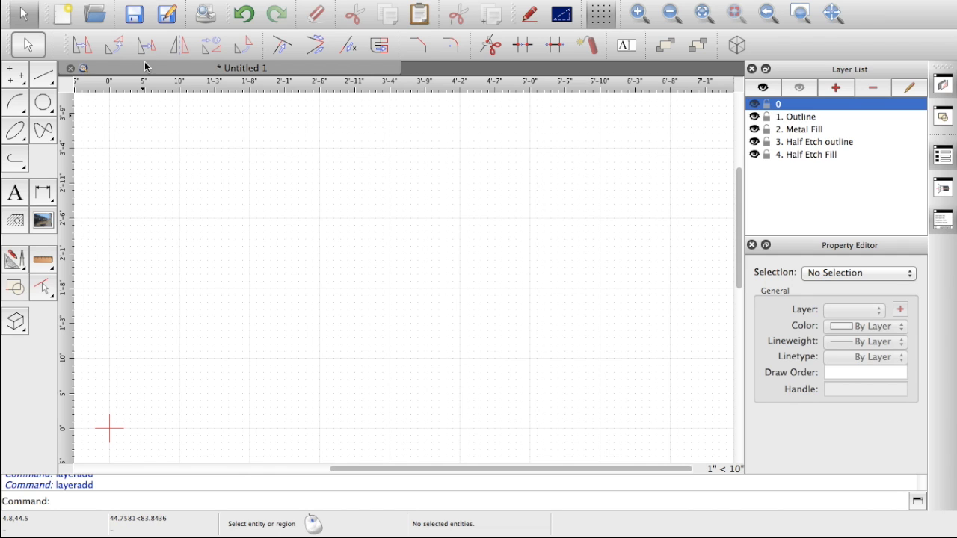
mouse_move(139, 4)
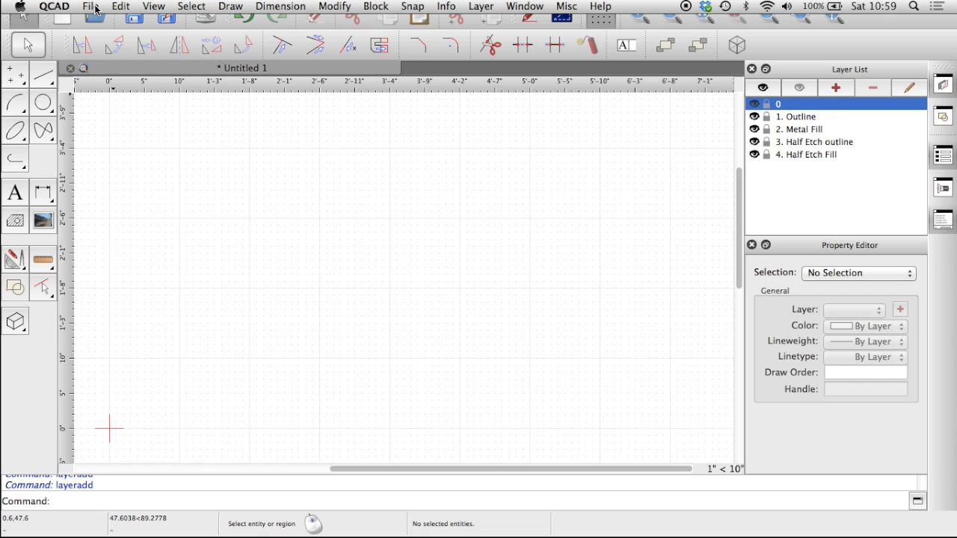
Turn the command line panel off under View > Command Line, then restore it with gm
click(157, 9)
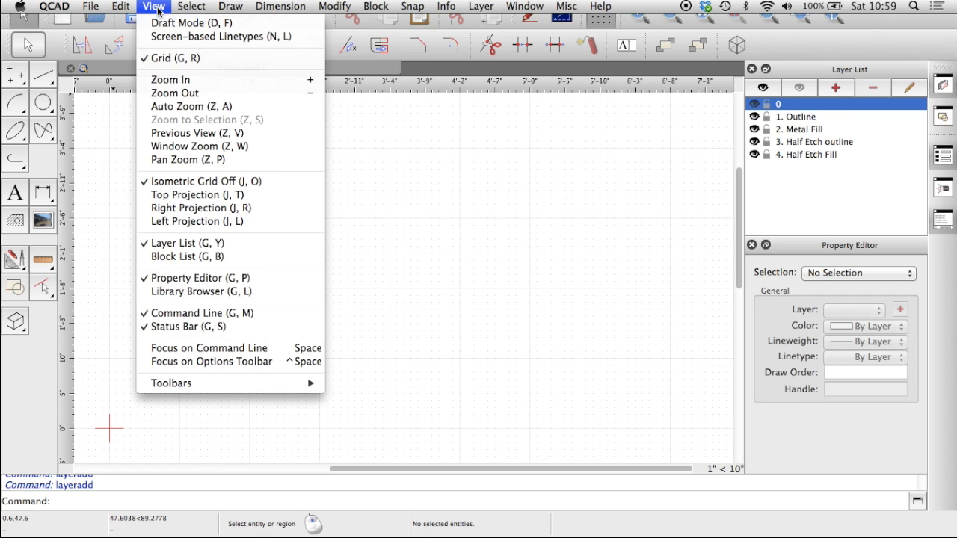
click(173, 313)
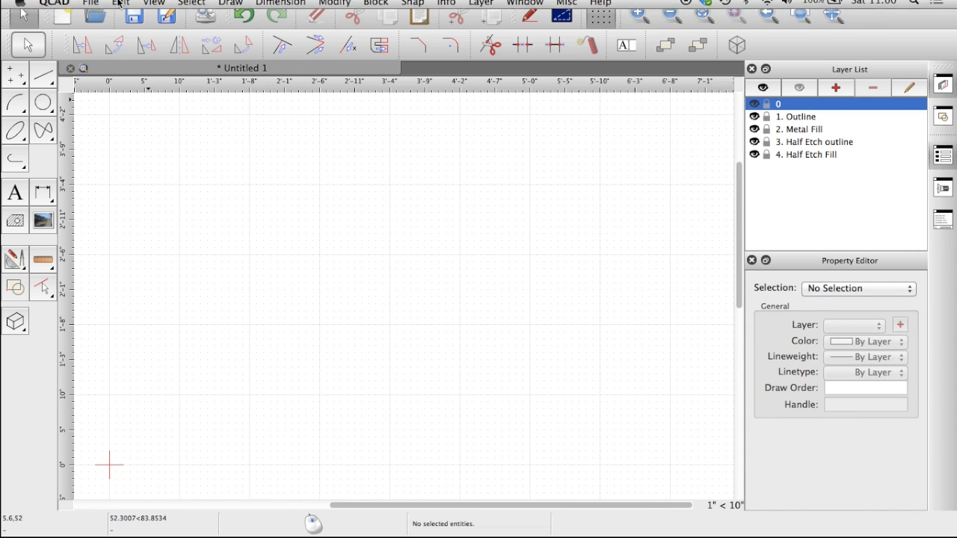
click(155, 7)
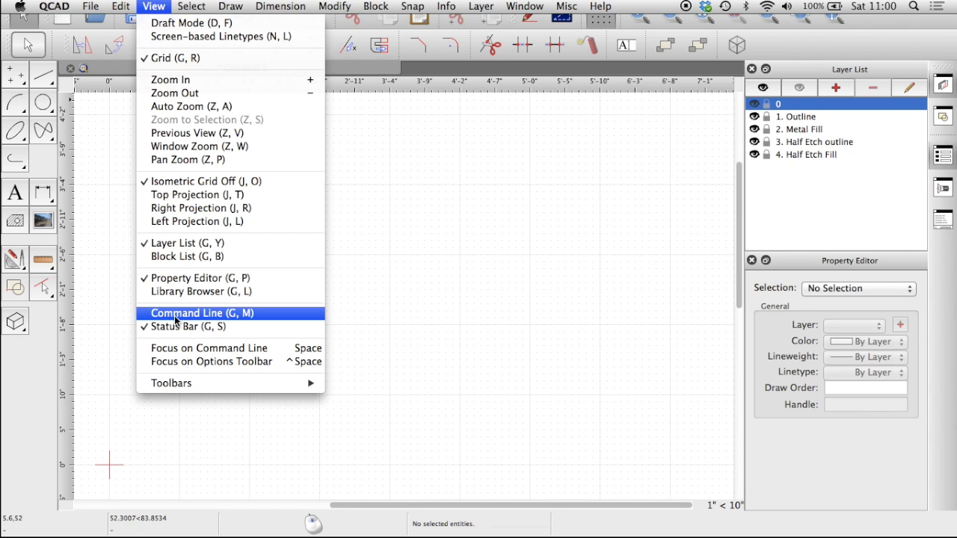
click(392, 294)
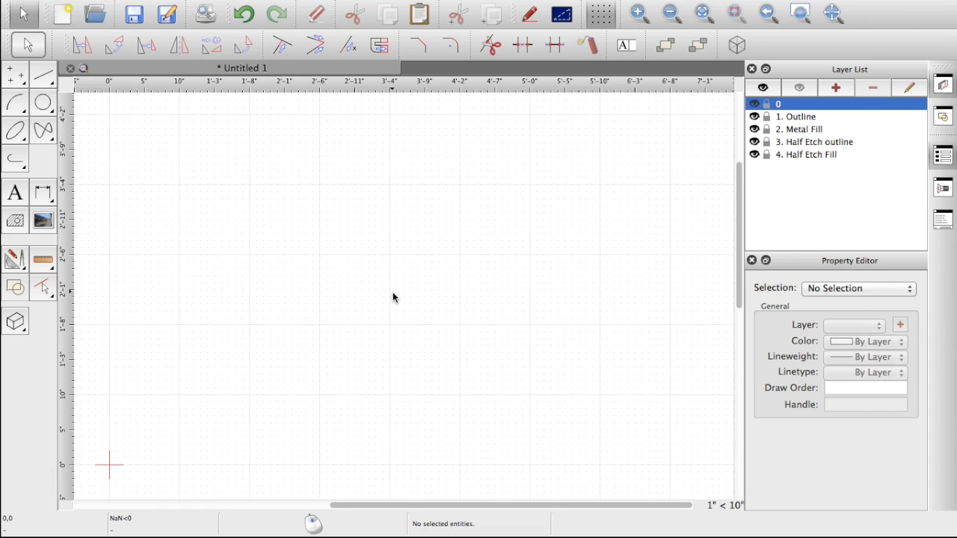
key(g)
key(m)
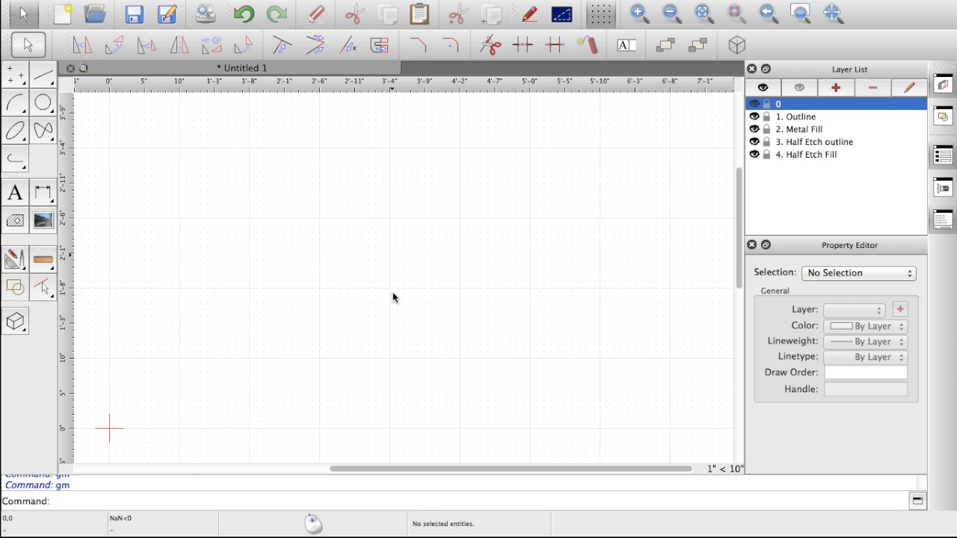